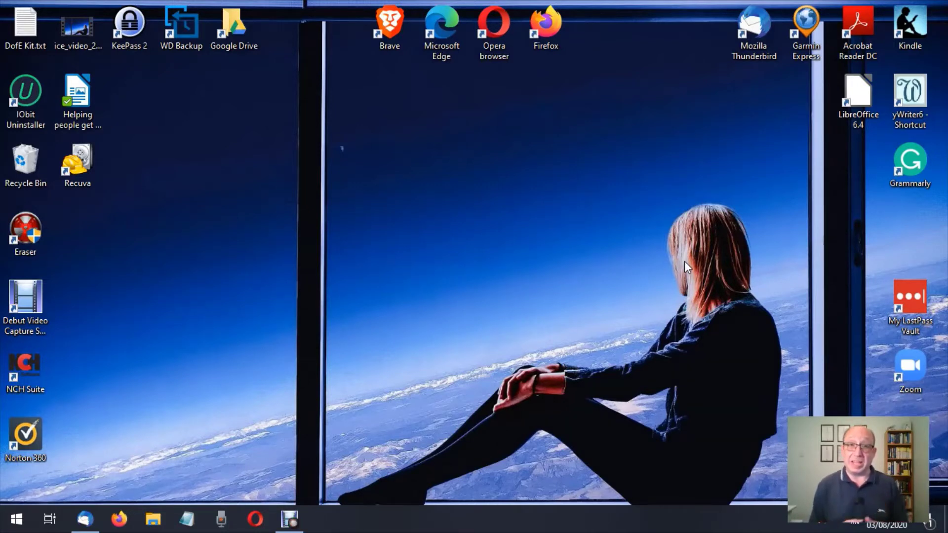
Launch the Windows Settings app from the Start menu's gear icon
{"action": "left_click", "coordinate": [683, 262]}
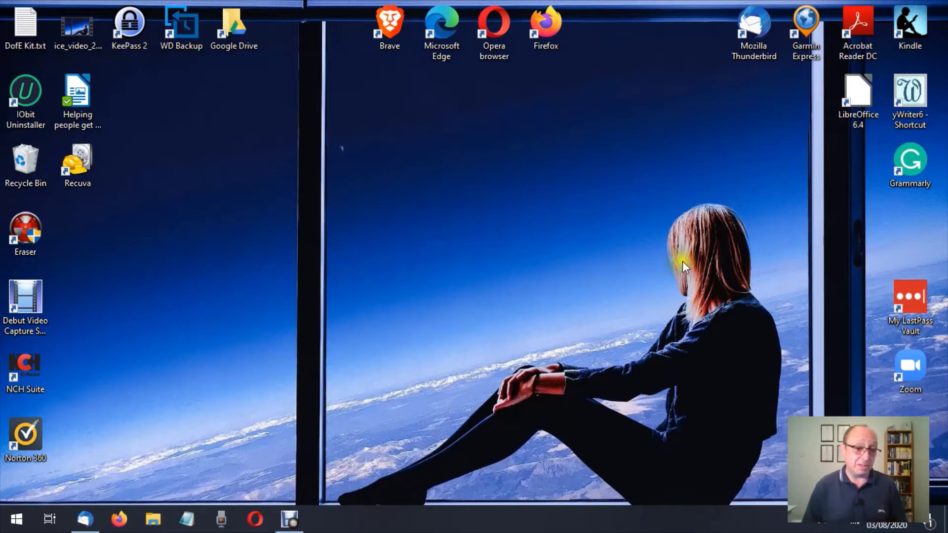
{"action": "left_click", "coordinate": [13, 526]}
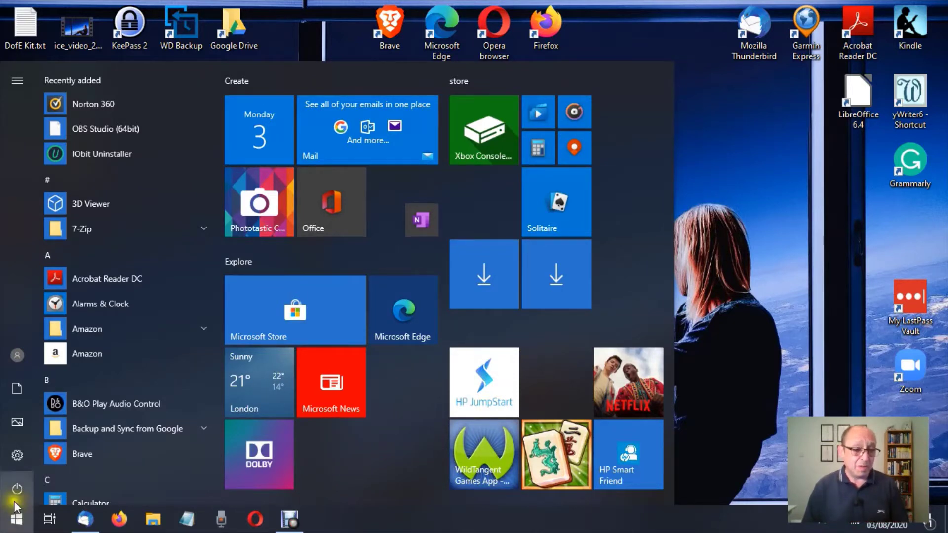
{"action": "left_click", "coordinate": [11, 459]}
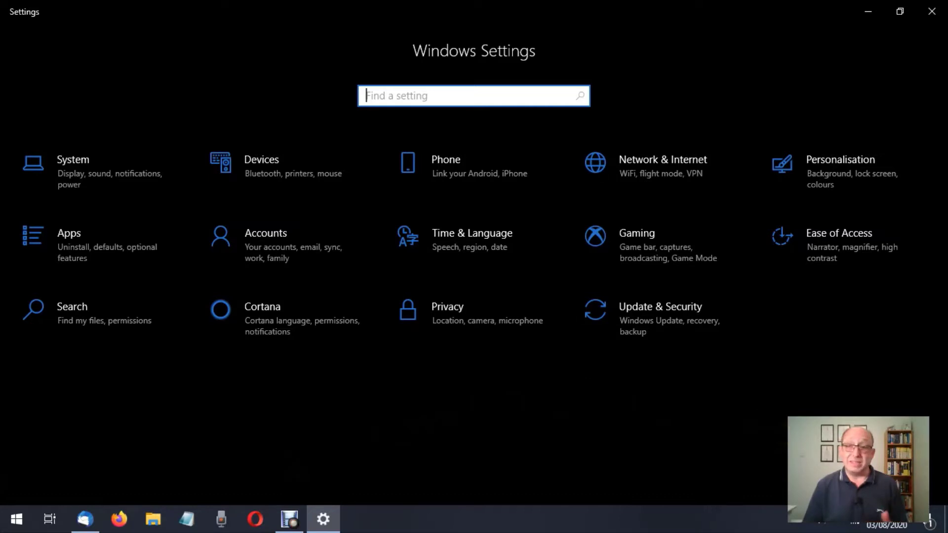
Go to Ease of Access and select Audio under Hearing in the sidebar
{"action": "left_click", "coordinate": [838, 244]}
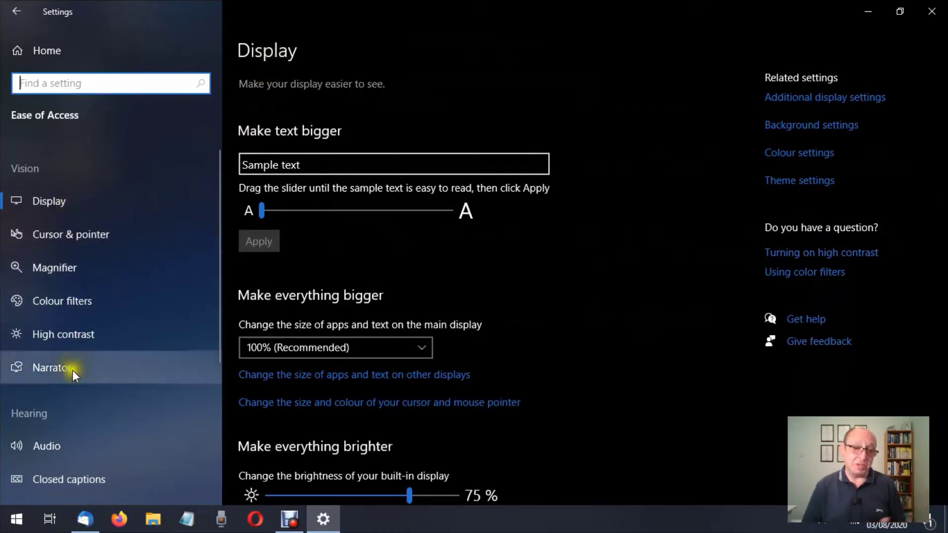
{"action": "left_click", "coordinate": [64, 436]}
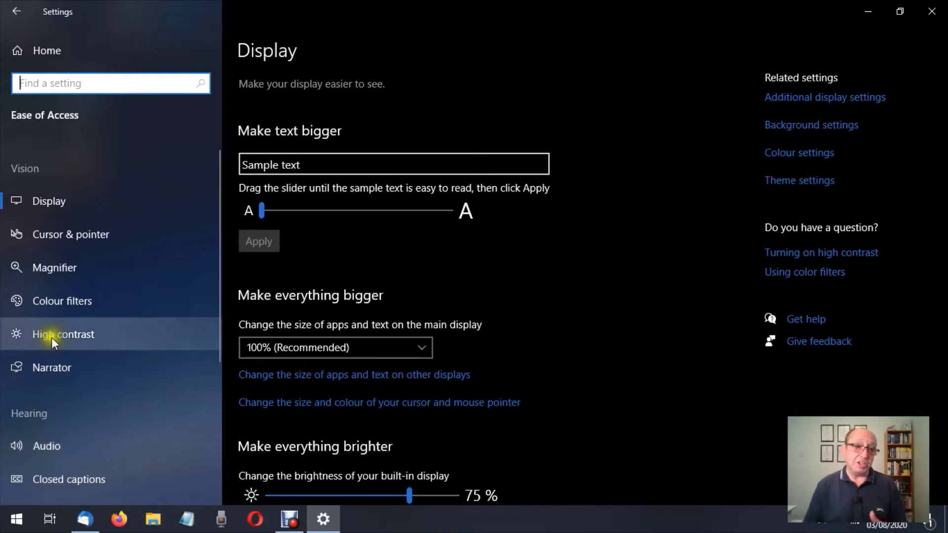
{"action": "left_click", "coordinate": [56, 460]}
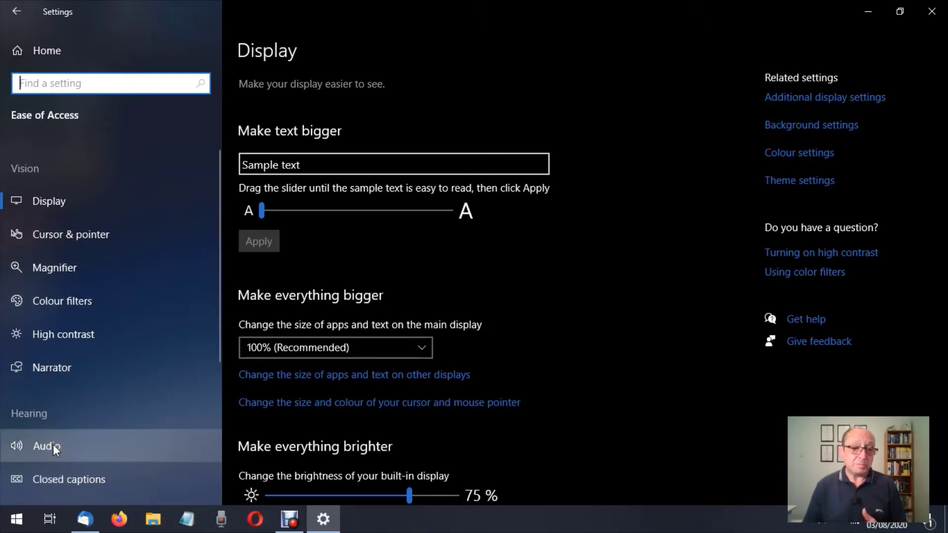
{"action": "left_click", "coordinate": [52, 444]}
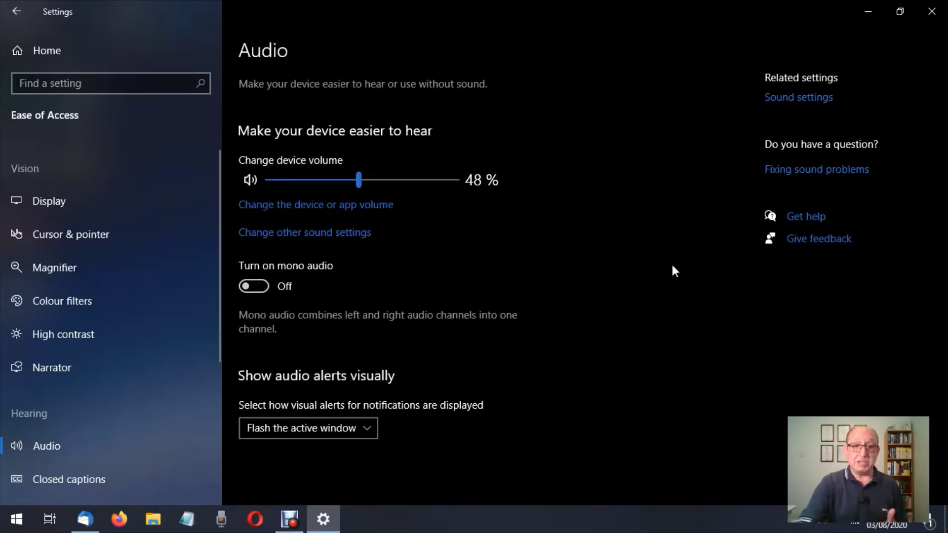
Adjust the device volume with the volume keys and slider, finishing at 56%
{"action": "key", "text": "XF86AudioRaiseVolume"}
{"action": "key", "text": "XF86AudioRaiseVolume"}
{"action": "key", "text": "XF86AudioRaiseVolume"}
{"action": "key", "text": "XF86AudioRaiseVolume"}
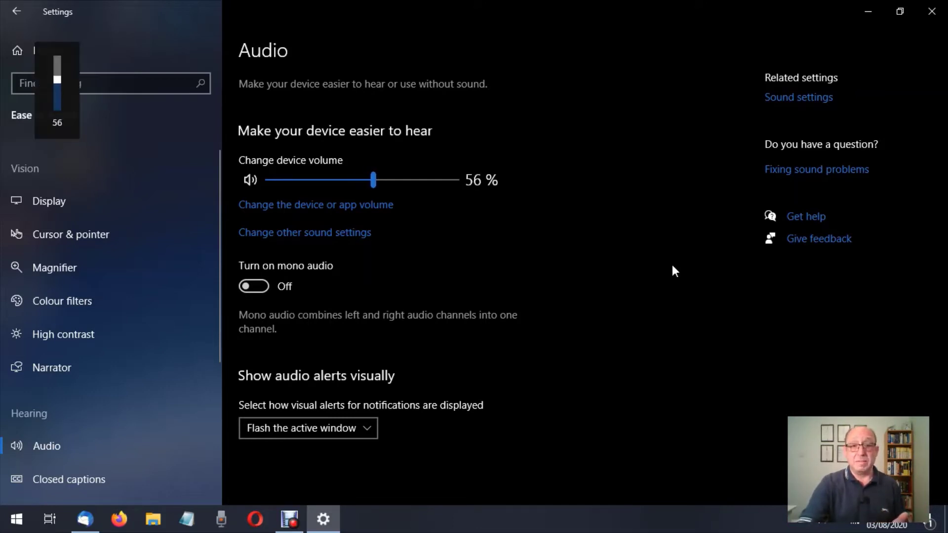
{"action": "key", "text": "XF86AudioRaiseVolume"}
{"action": "key", "text": "XF86AudioRaiseVolume"}
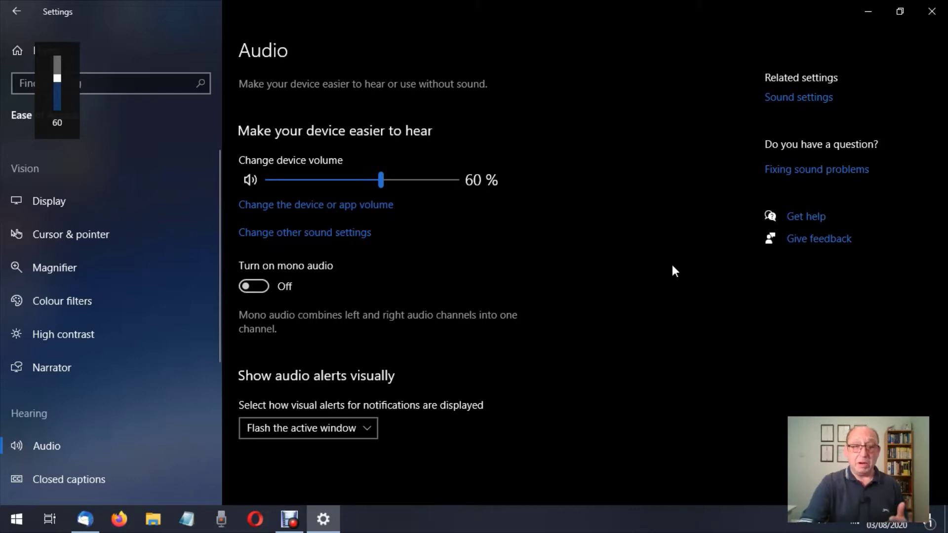
{"action": "key", "text": "XF86AudioLowerVolume"}
{"action": "key", "text": "XF86AudioLowerVolume"}
{"action": "key", "text": "XF86AudioLowerVolume"}
{"action": "key", "text": "XF86AudioLowerVolume"}
{"action": "key", "text": "XF86AudioLowerVolume"}
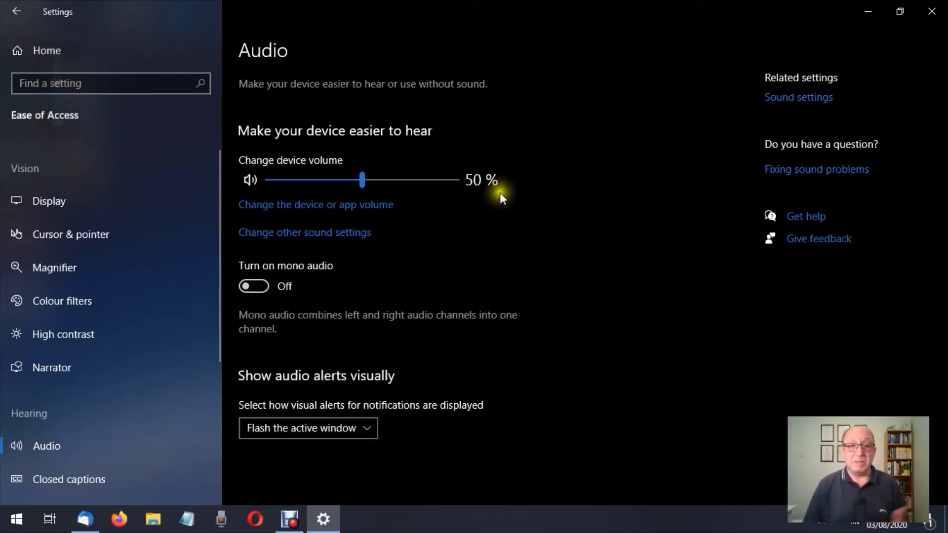
{"action": "mouse_move", "coordinate": [360, 182]}
{"action": "left_mouse_down"}
{"action": "mouse_move", "coordinate": [433, 179]}
{"action": "mouse_move", "coordinate": [324, 179]}
{"action": "mouse_move", "coordinate": [373, 179]}
{"action": "left_mouse_up"}
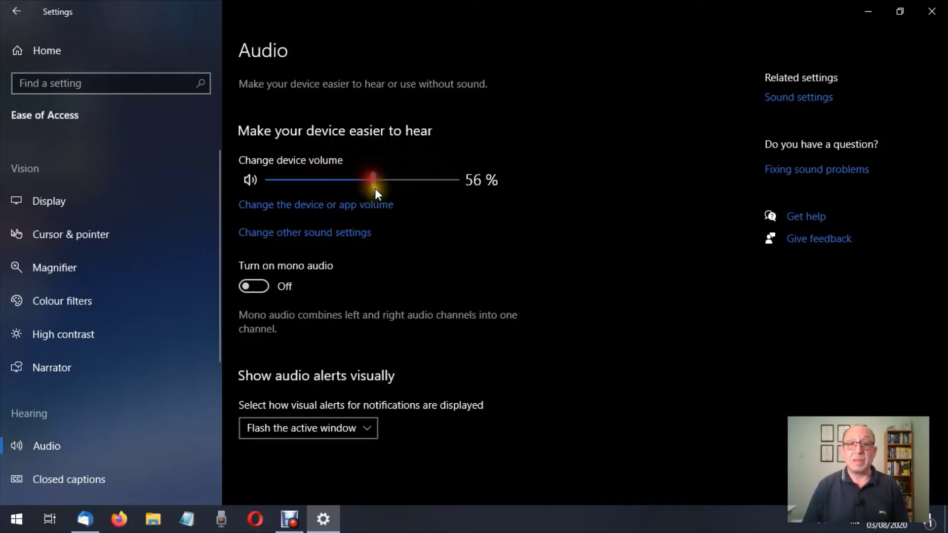
Expand the 'Show audio alerts visually' options, currently 'Flash the active window'
{"action": "left_click", "coordinate": [348, 236]}
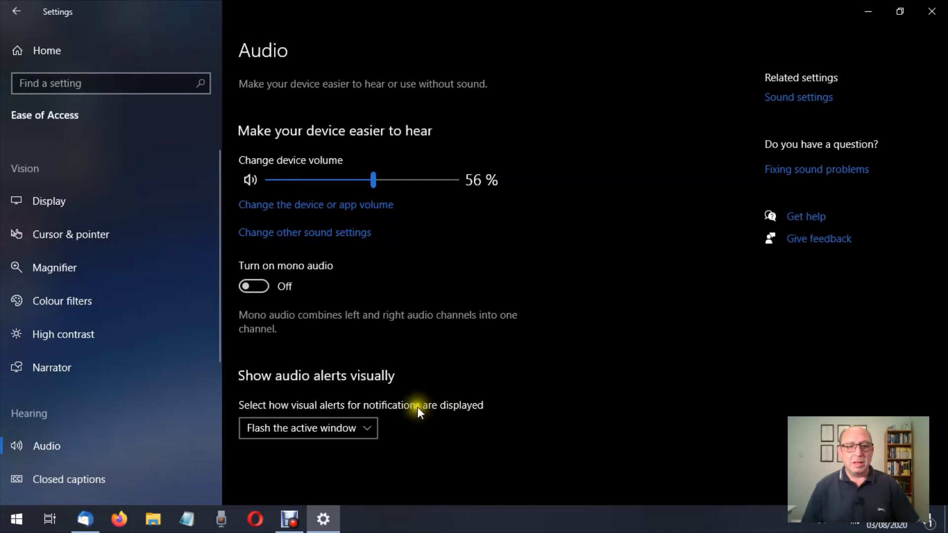
{"action": "left_click", "coordinate": [369, 428]}
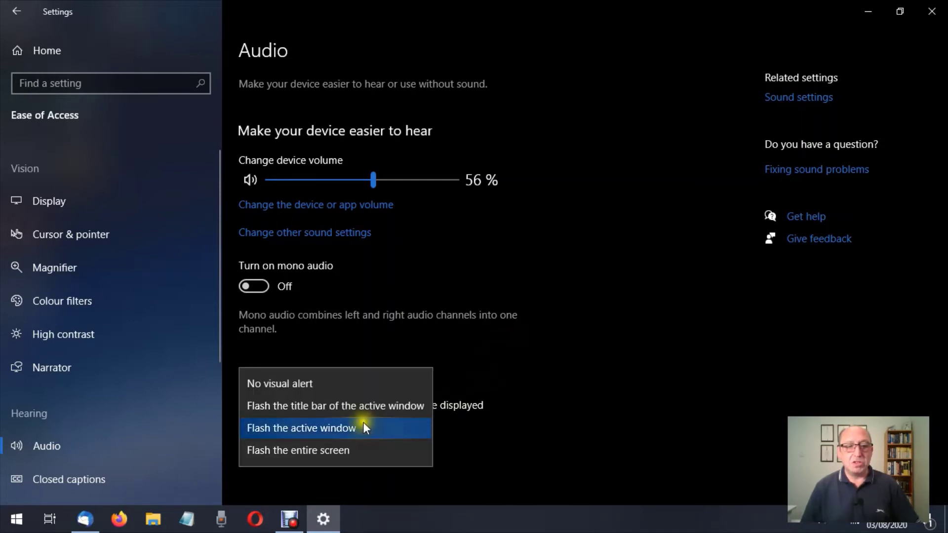
{"action": "left_click", "coordinate": [324, 383]}
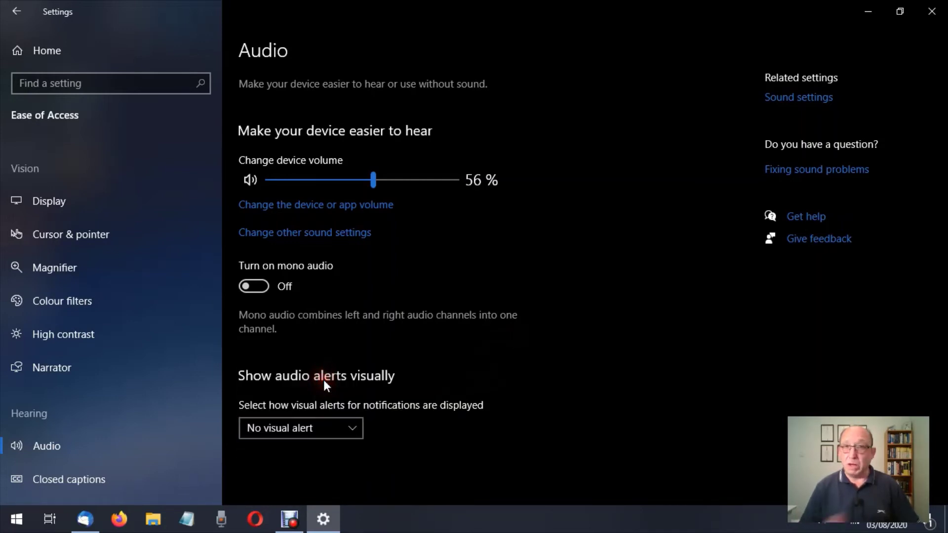
{"action": "left_click", "coordinate": [347, 429]}
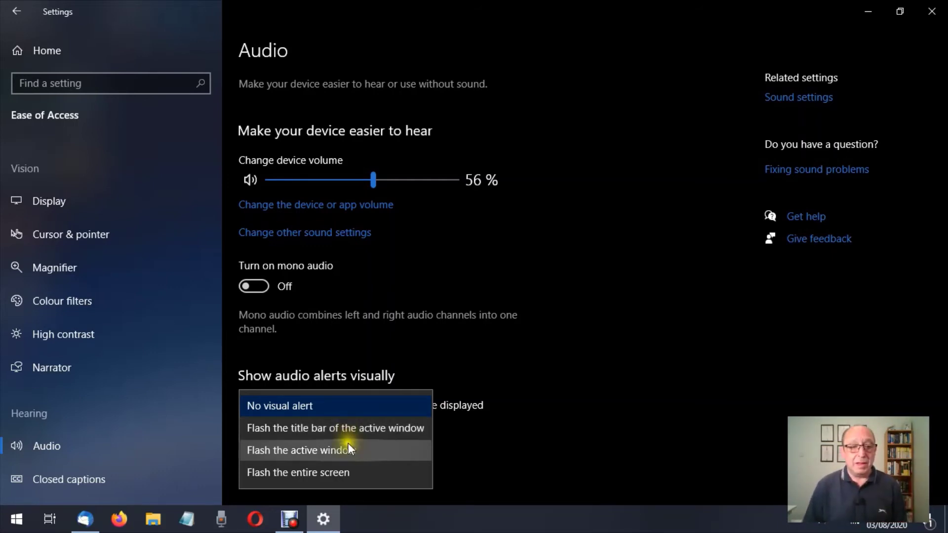
{"action": "left_click", "coordinate": [348, 451]}
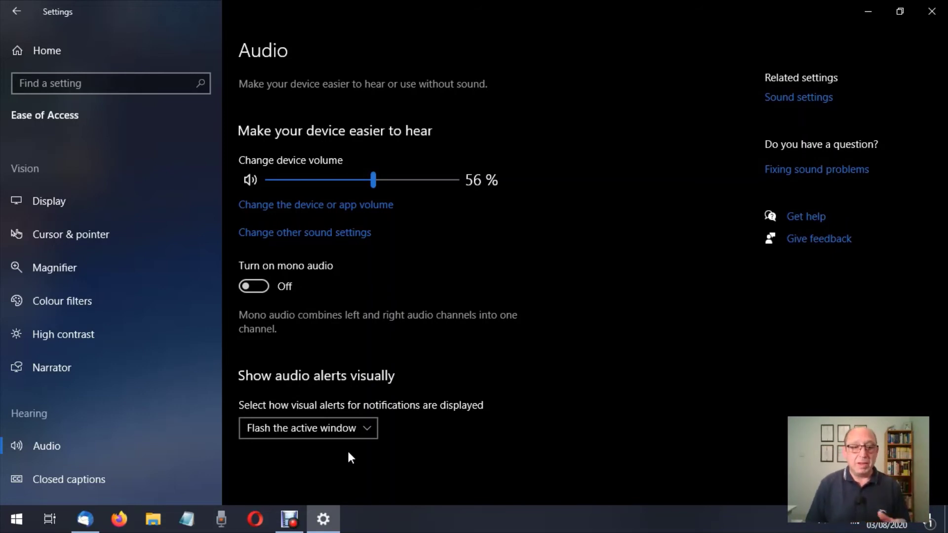
{"action": "left_click", "coordinate": [372, 431]}
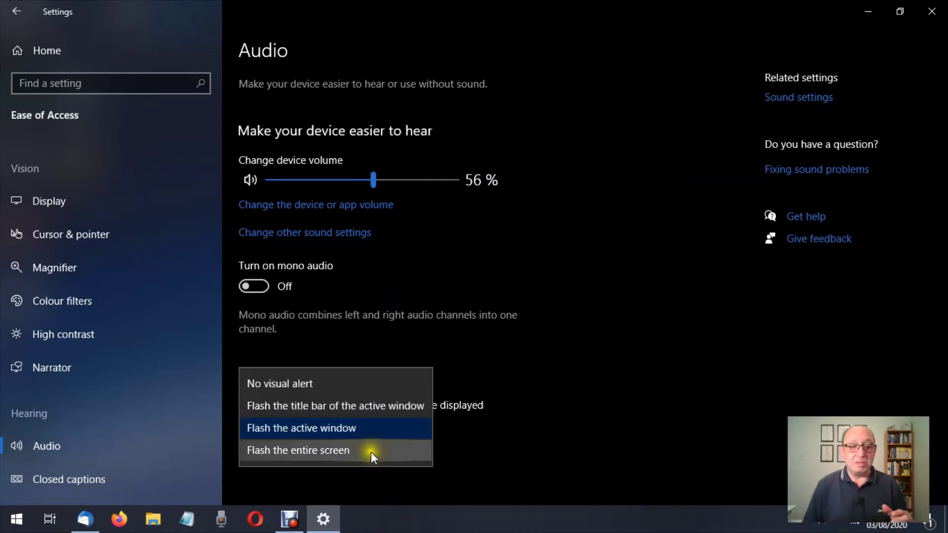
{"action": "left_click", "coordinate": [371, 452]}
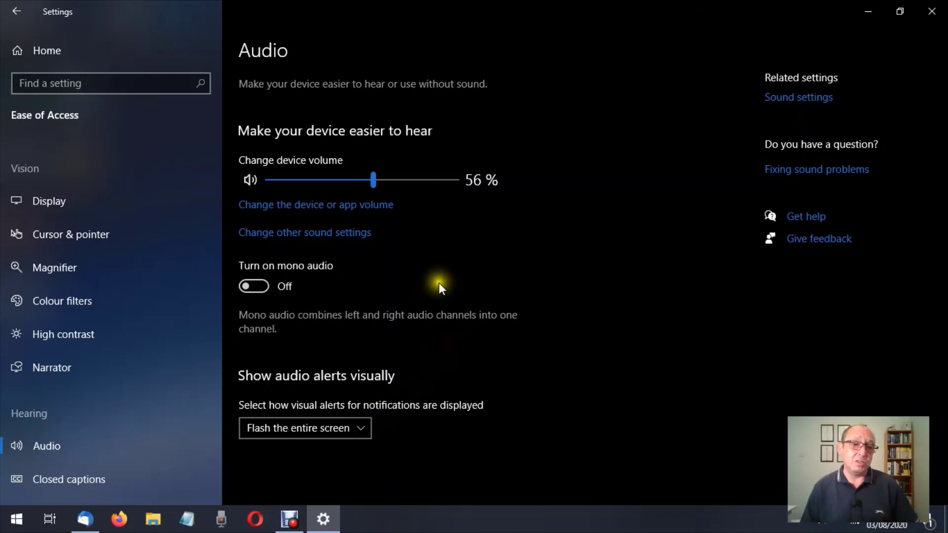
{"action": "left_click", "coordinate": [383, 206]}
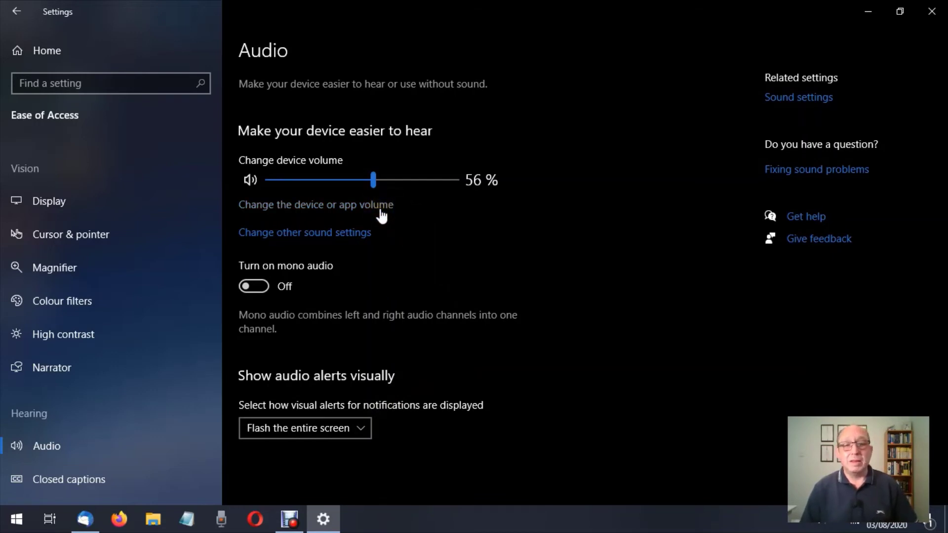
Open Sound settings and keep Speaker/Headphone (Realtek) as the output device
{"action": "left_click", "coordinate": [380, 216]}
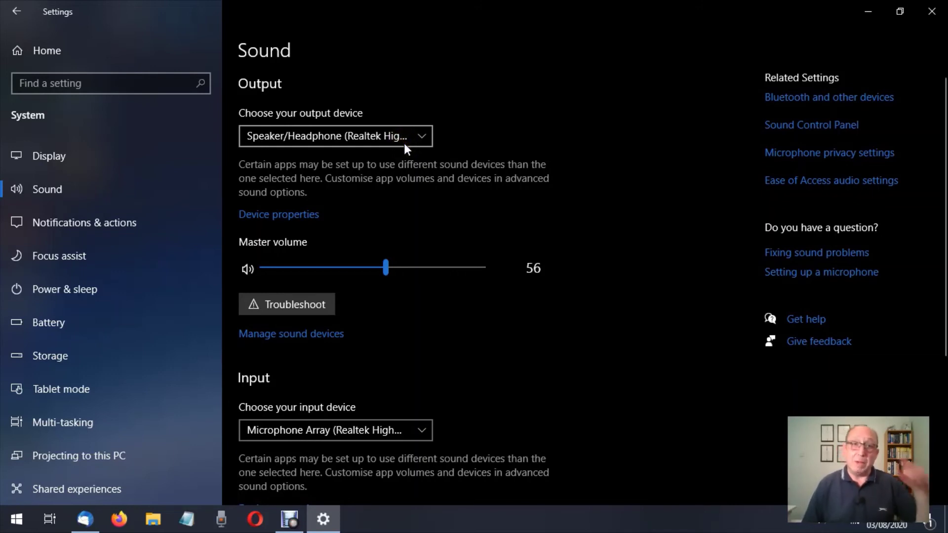
{"action": "left_click", "coordinate": [421, 138]}
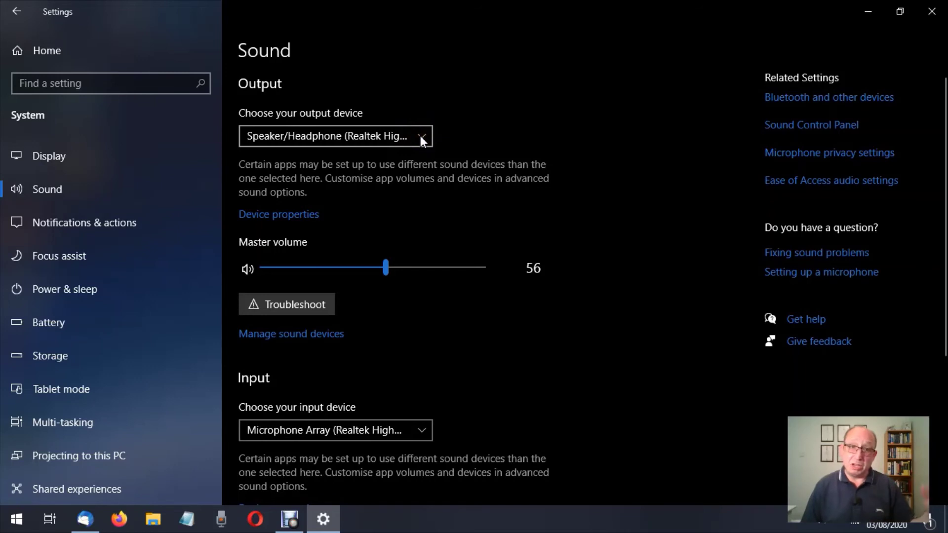
{"action": "left_click", "coordinate": [421, 138]}
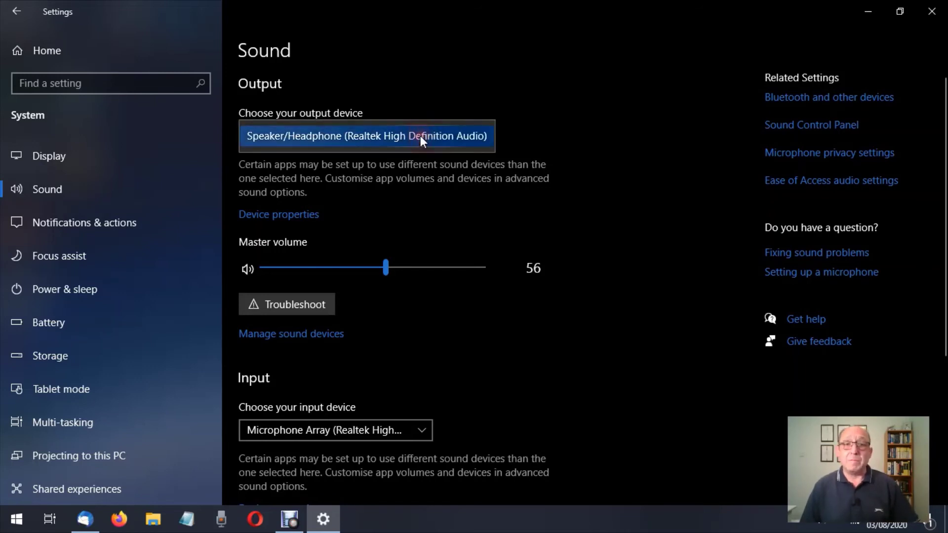
{"action": "left_click", "coordinate": [524, 99]}
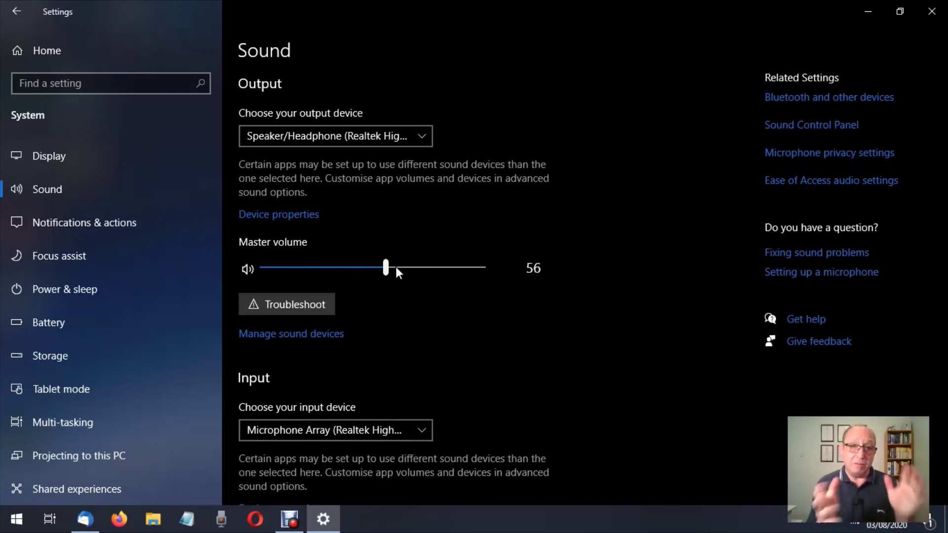
Run the sound troubleshooter and look through the Input and Advanced sound options
{"action": "left_click", "coordinate": [325, 303]}
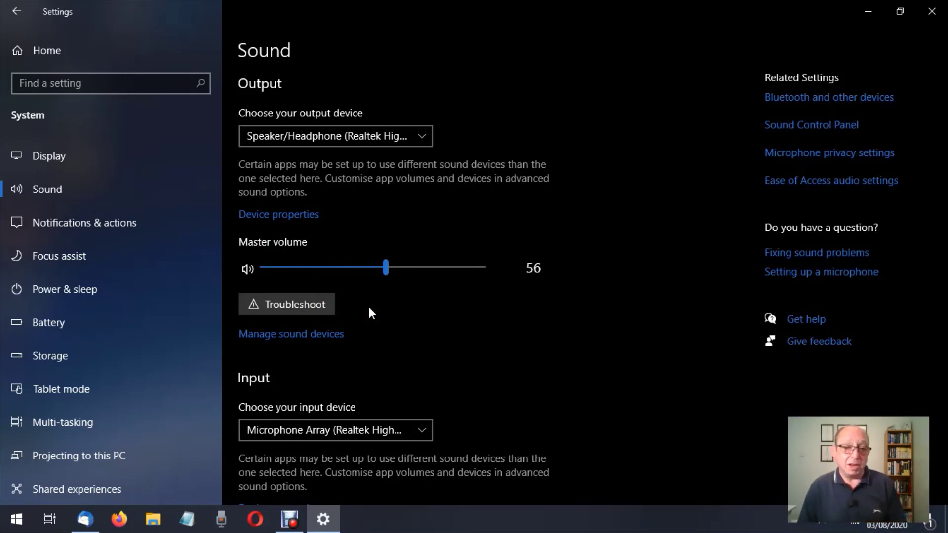
{"action": "scroll", "coordinate": [449, 326], "scroll_direction": "down", "scroll_amount": 4}
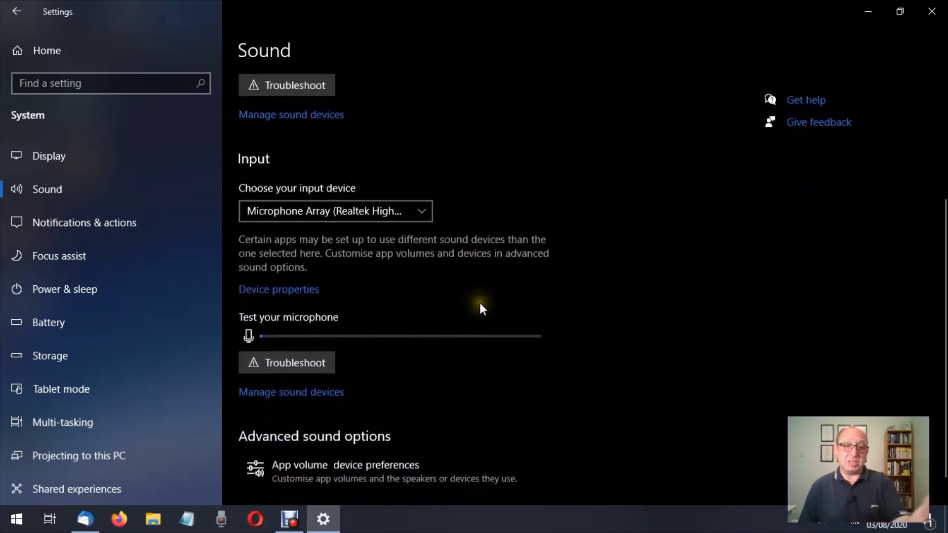
{"action": "scroll", "coordinate": [526, 297], "scroll_direction": "up", "scroll_amount": 5}
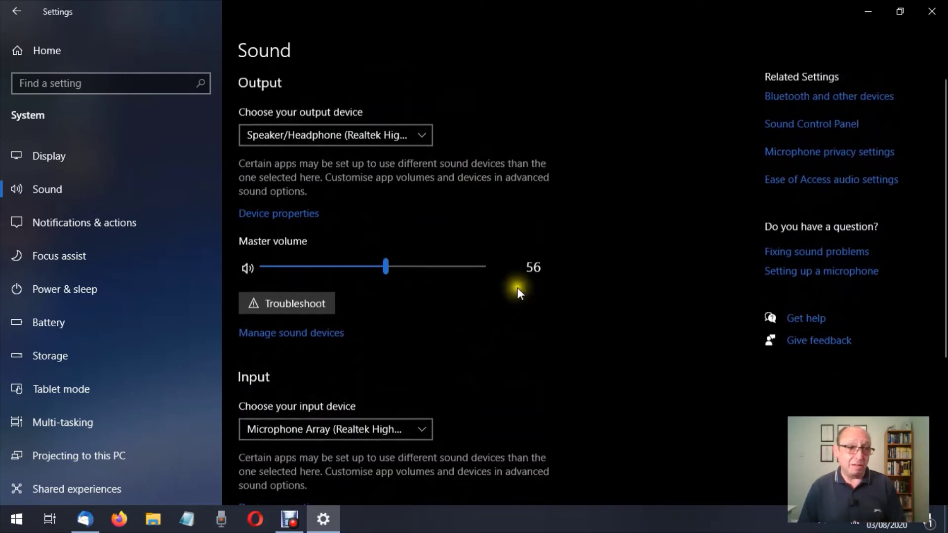
Review the Sound dialog's sound schemes, leaving Windows Default selected, then close it
{"action": "left_click", "coordinate": [18, 12]}
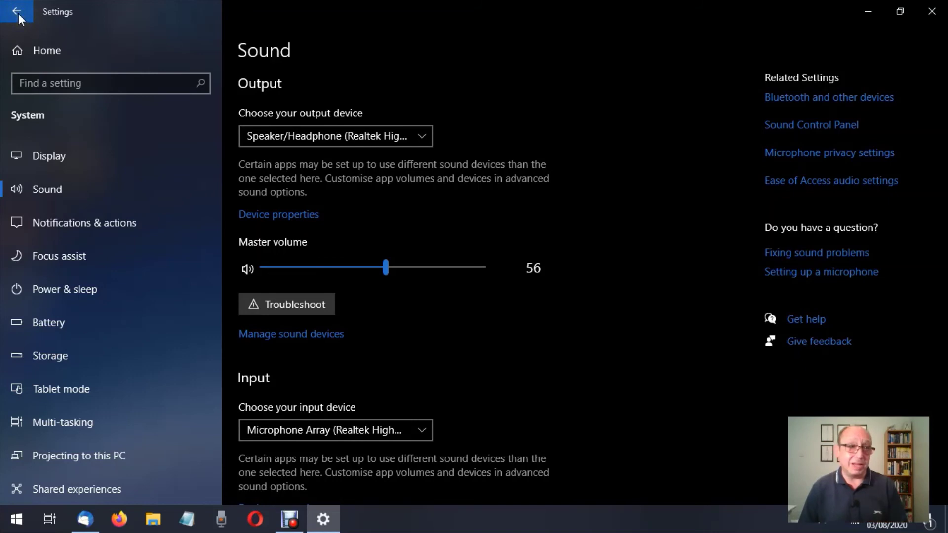
{"action": "left_click", "coordinate": [19, 13]}
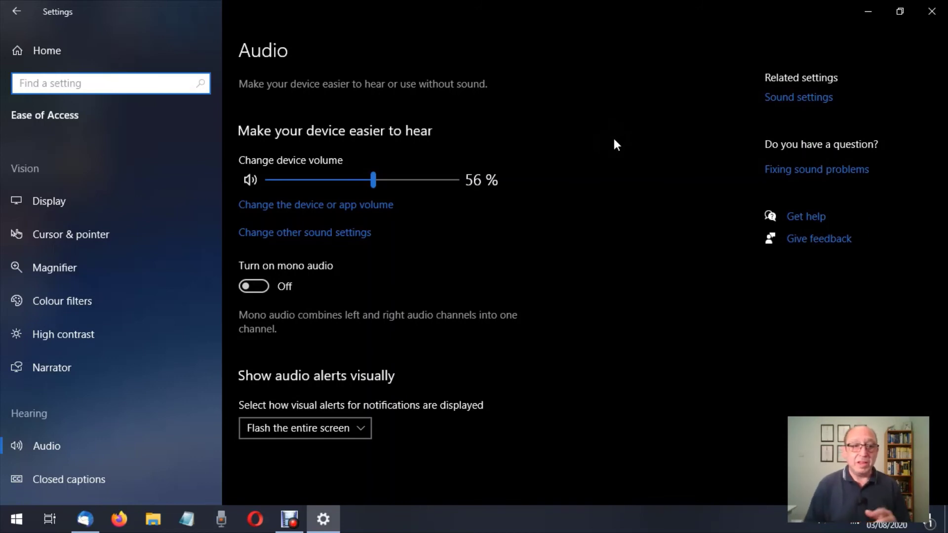
{"action": "left_click", "coordinate": [359, 239]}
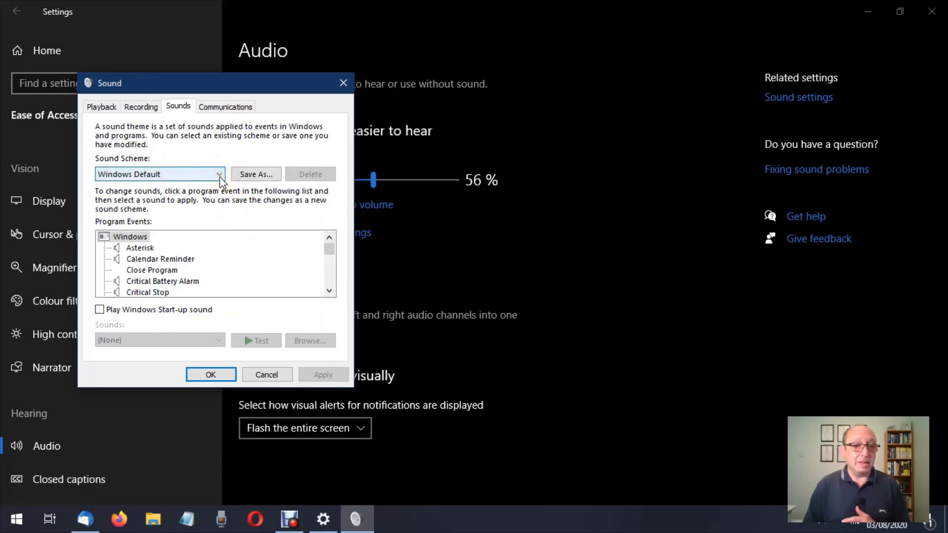
{"action": "left_click", "coordinate": [220, 175]}
{"action": "left_click", "coordinate": [219, 176]}
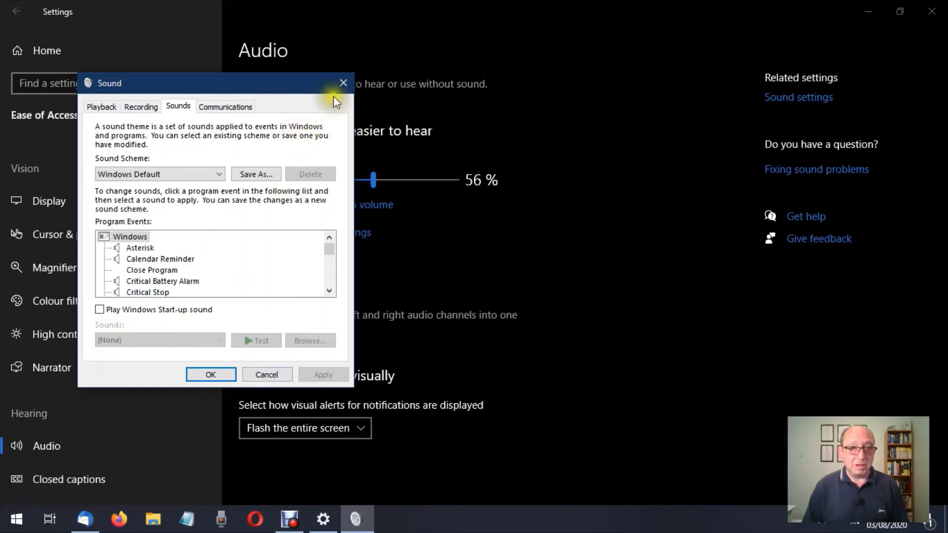
{"action": "left_click", "coordinate": [342, 84]}
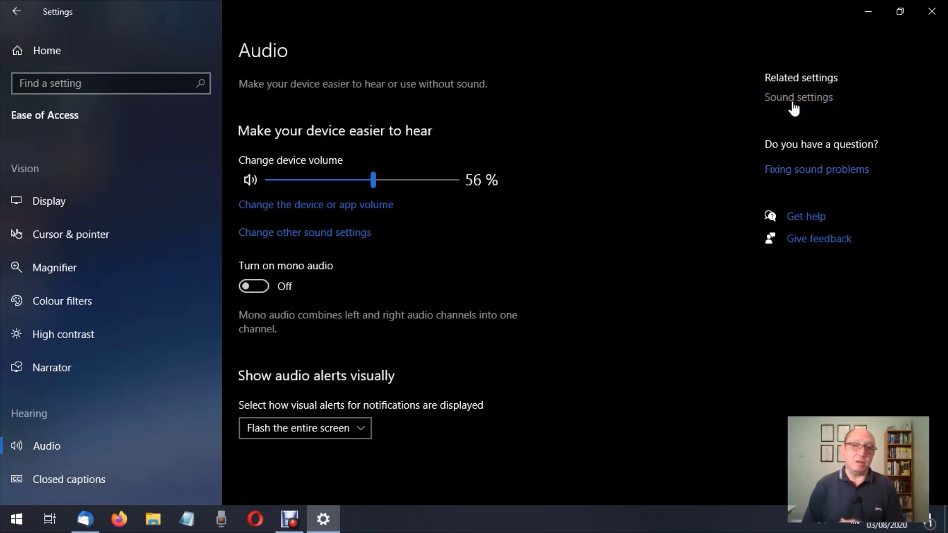
Look up help on fixing sound problems and scroll through the Bing results
{"action": "left_click", "coordinate": [809, 173]}
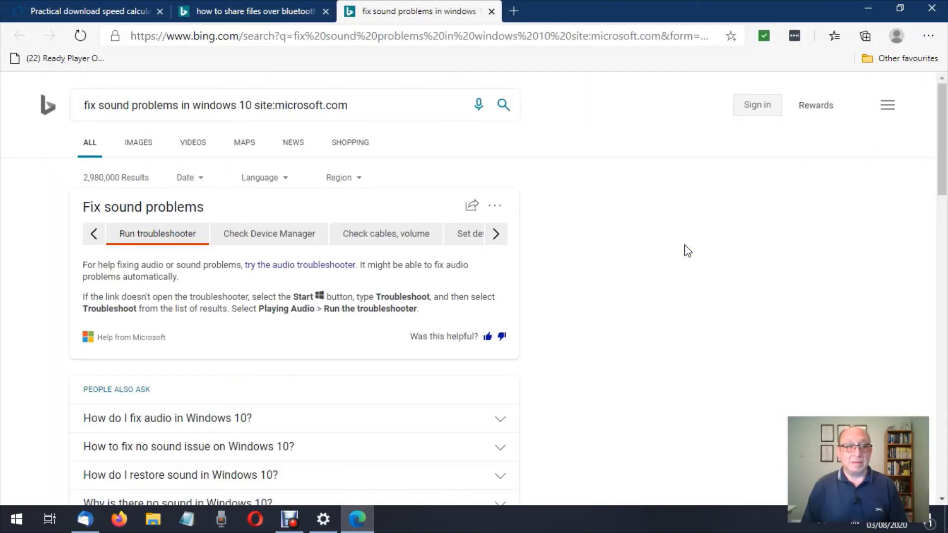
{"action": "scroll", "coordinate": [661, 267], "scroll_direction": "down", "scroll_amount": 9}
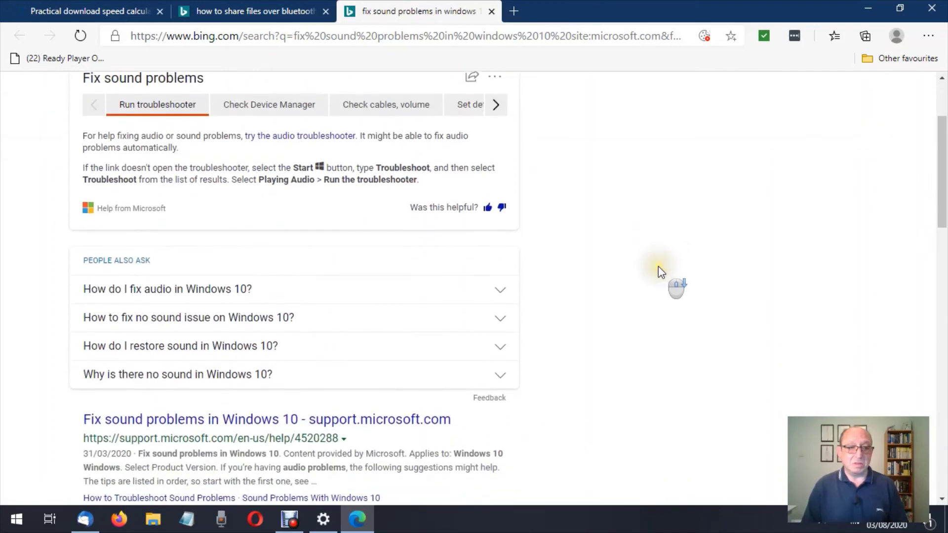
{"action": "scroll", "coordinate": [661, 267], "scroll_direction": "down", "scroll_amount": 7}
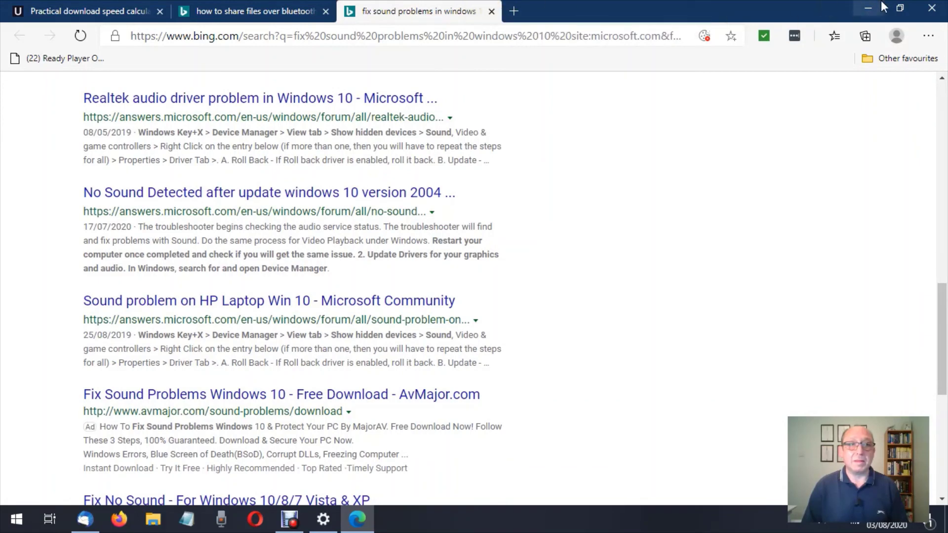
{"action": "left_click", "coordinate": [933, 11]}
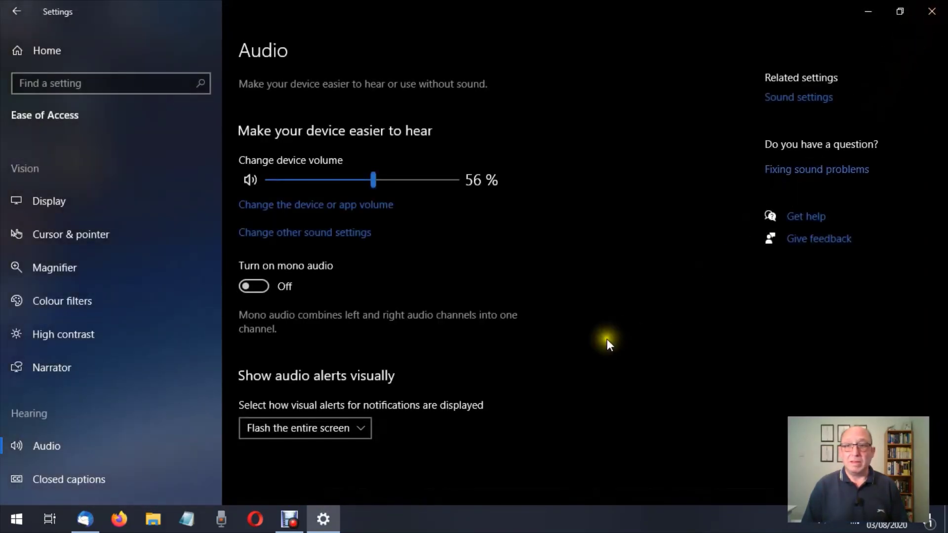